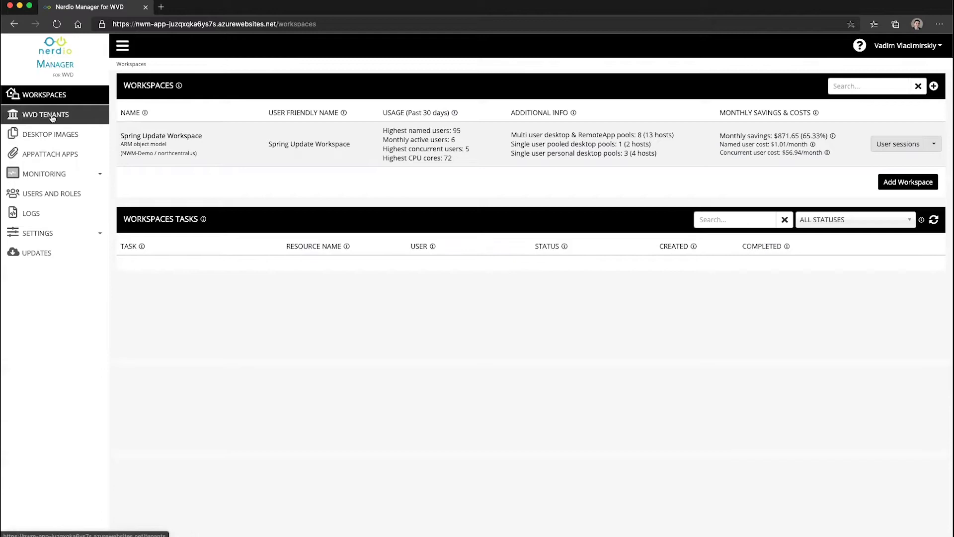
# Check that Nerdio environment settings show Hybrid - ARM and non-ARM mode, then view WVD Tenants.
pyautogui.click(49, 233)
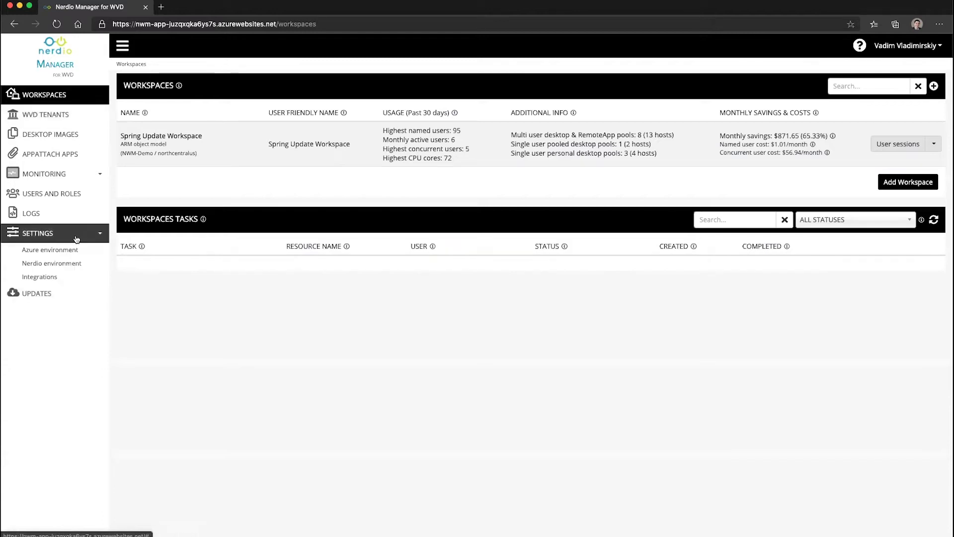
pyautogui.click(70, 265)
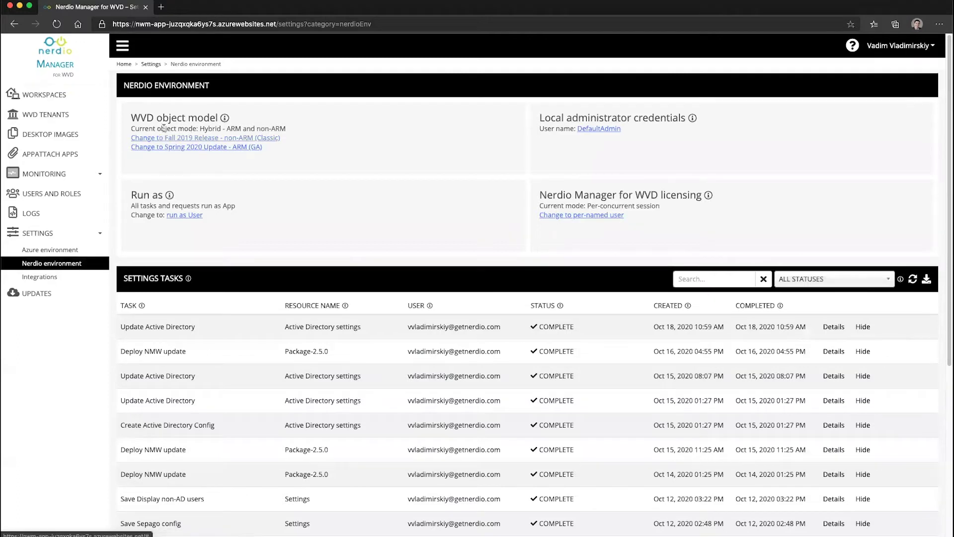
pyautogui.moveTo(287, 130); pyautogui.dragTo(199, 129)
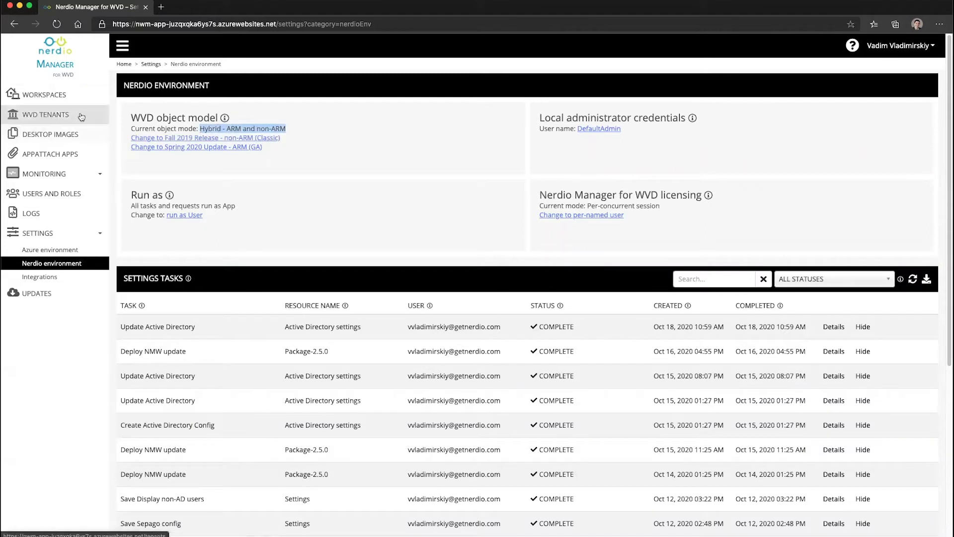
pyautogui.click(49, 113)
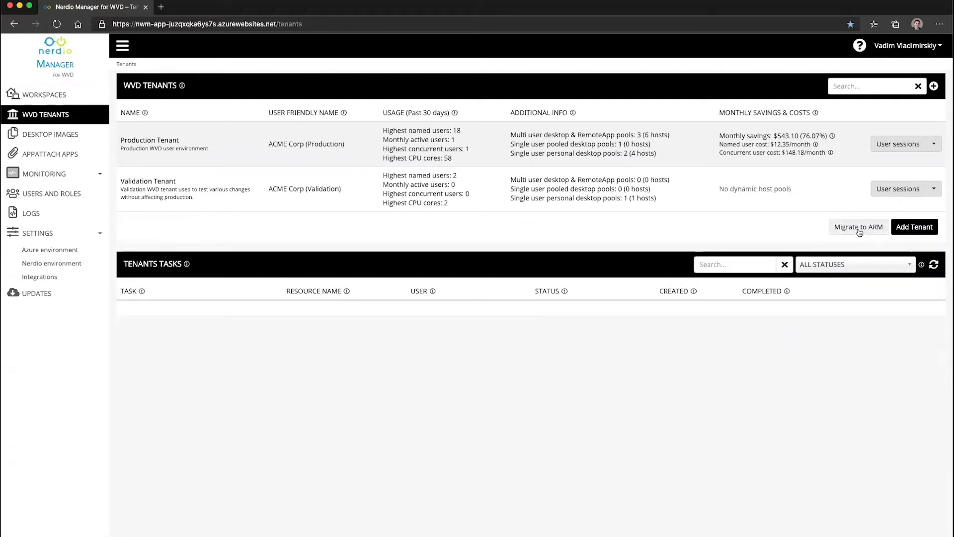
# Start an ARM migration of the Executives host pool and list destination workspaces.
pyautogui.click(863, 233)
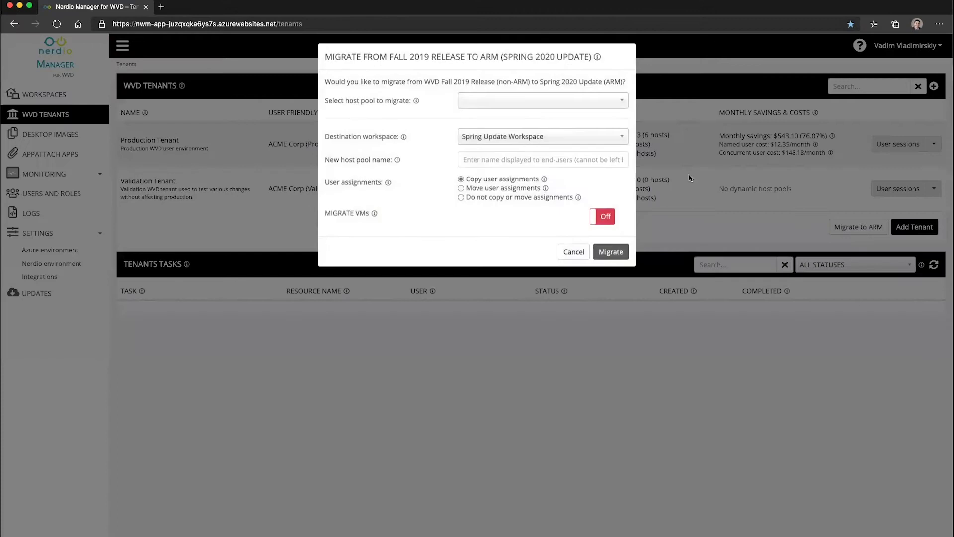
pyautogui.click(485, 106)
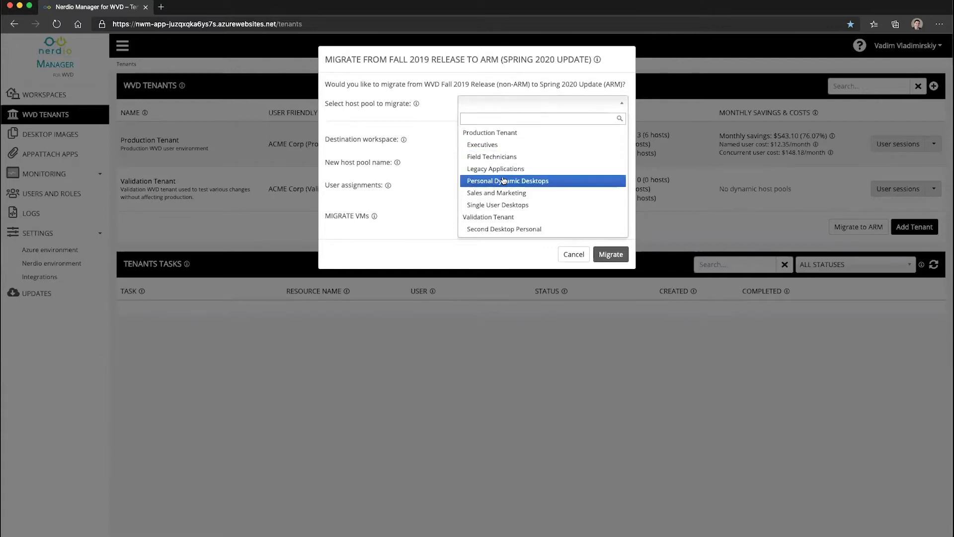
pyautogui.click(488, 145)
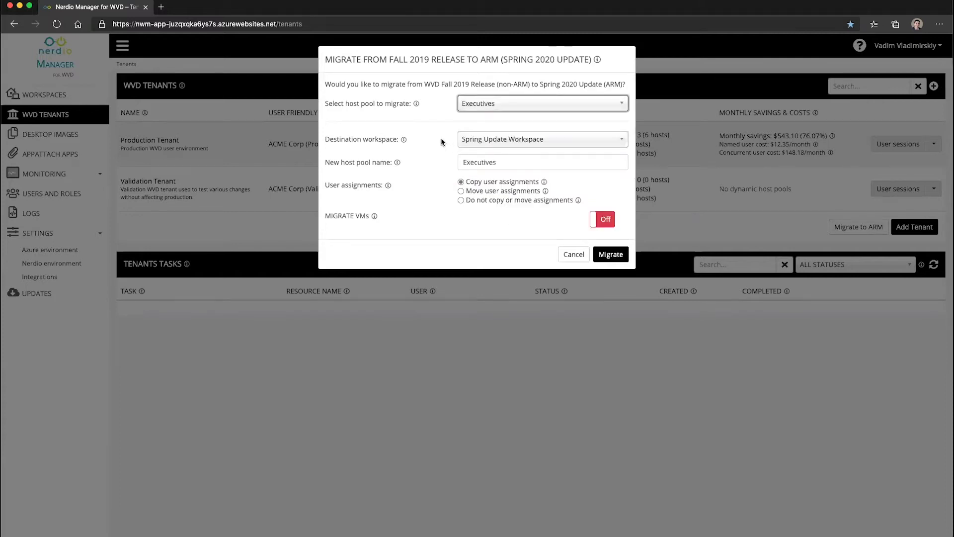
pyautogui.click(484, 139)
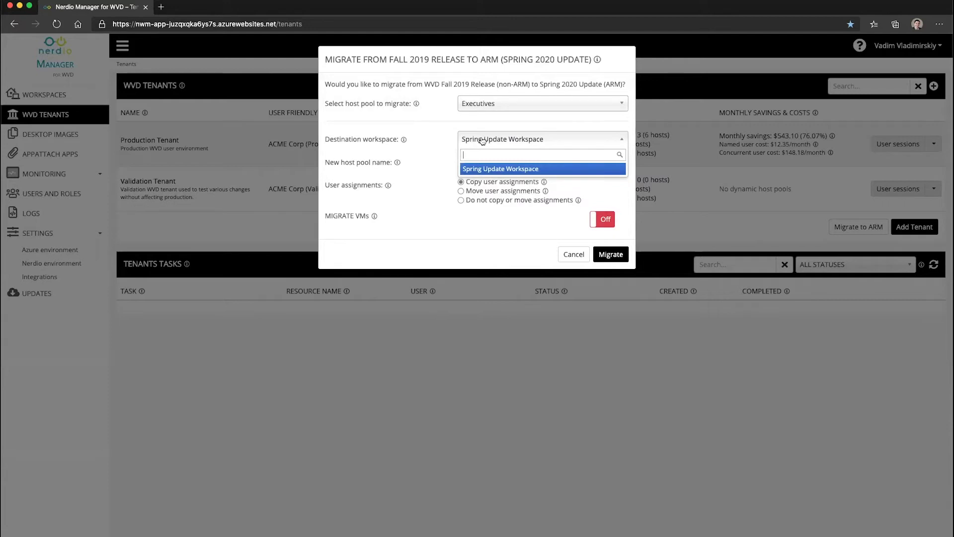
# Keep Spring Update Workspace as the destination and check the proposed name Executives.
pyautogui.click(437, 146)
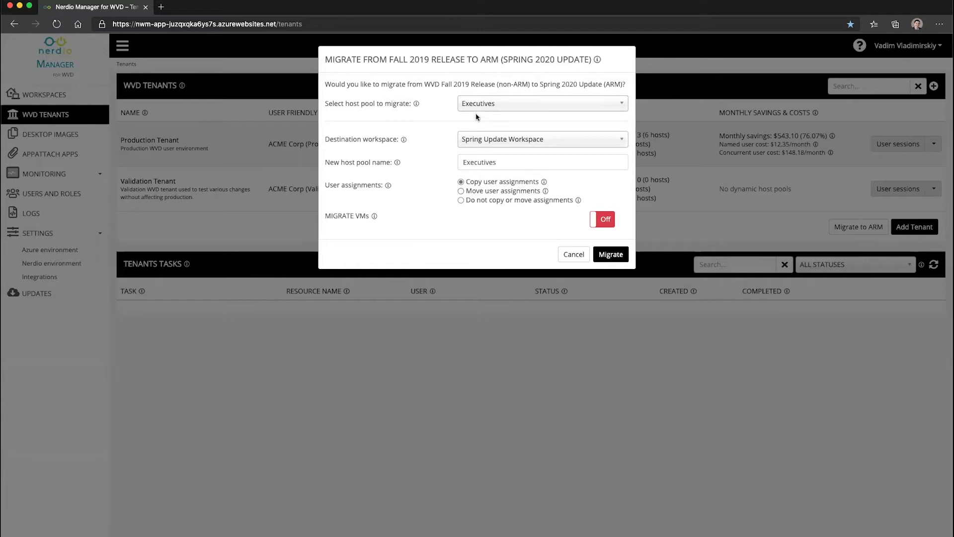
pyautogui.moveTo(501, 160); pyautogui.dragTo(444, 164)
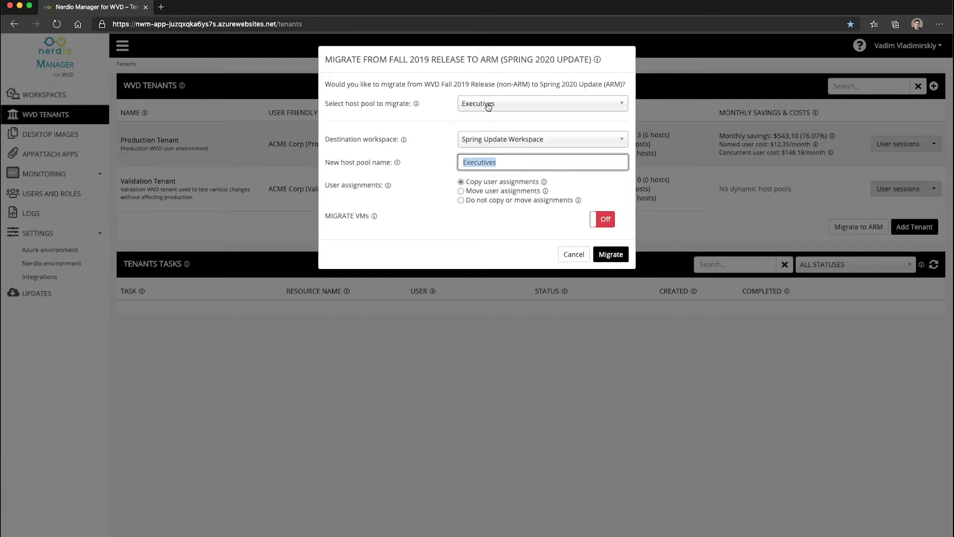
pyautogui.click(461, 183)
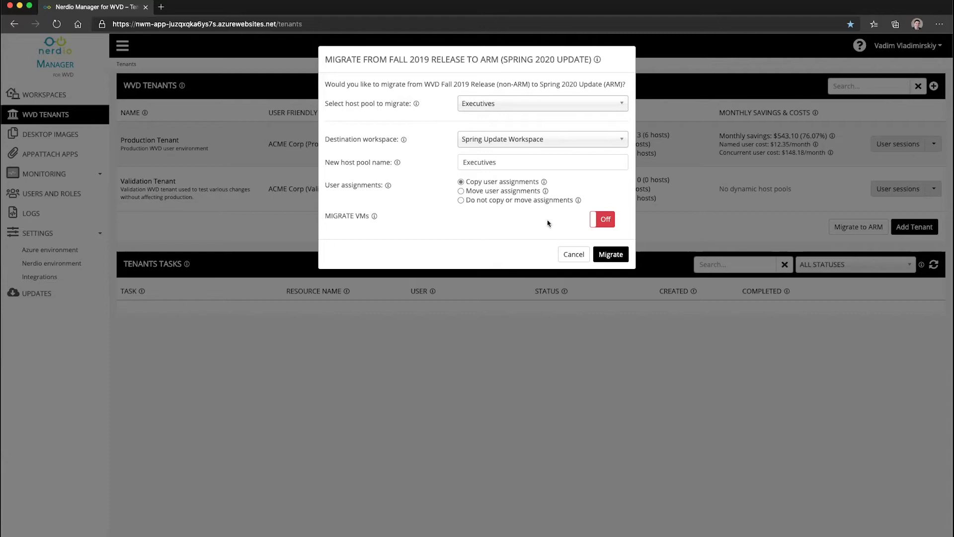
# Turn on VM migration, processing hosts in groups of 5 and aborting after 2 failures.
pyautogui.click(606, 220)
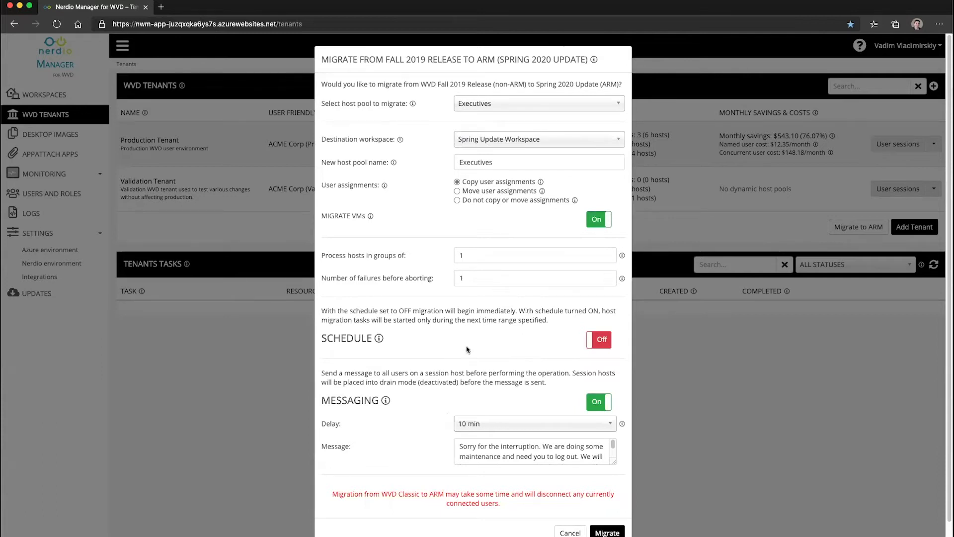
pyautogui.doubleClick(471, 254)
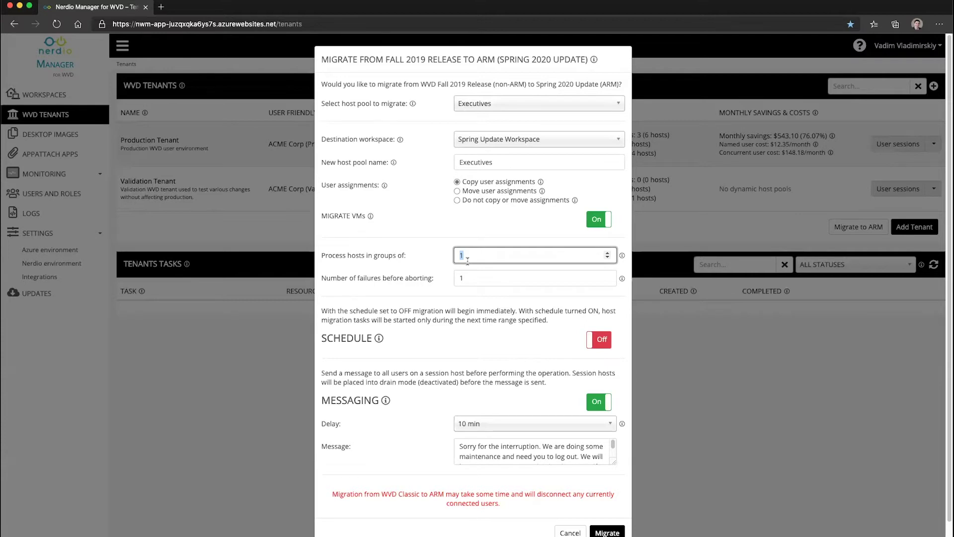
pyautogui.write('5')
pyautogui.doubleClick(460, 278)
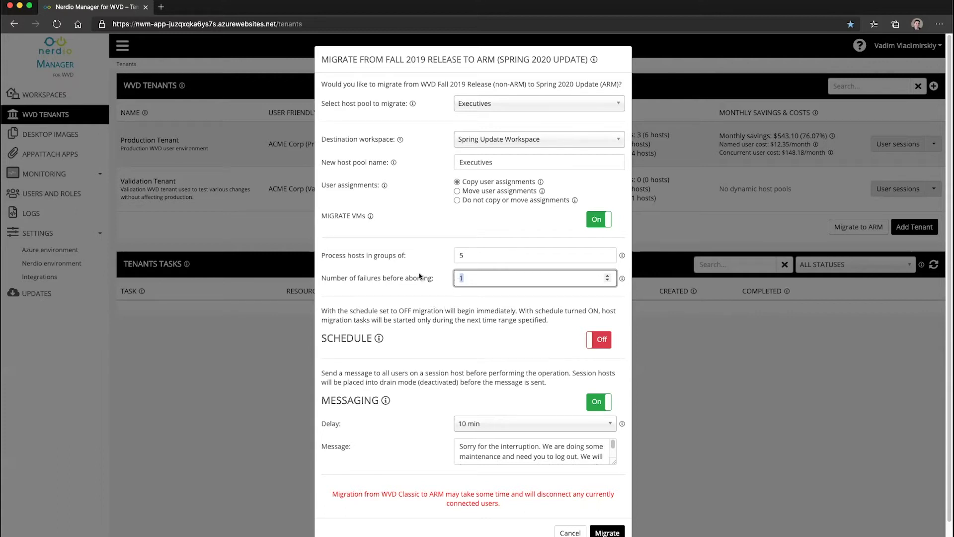
pyautogui.write('2')
pyautogui.moveTo(458, 448); pyautogui.dragTo(572, 458)
pyautogui.click(461, 430)
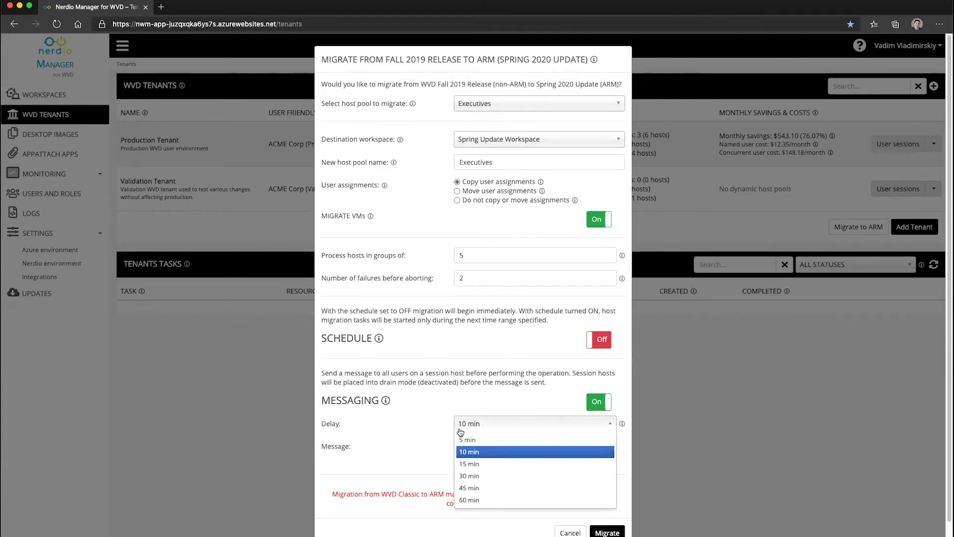
pyautogui.click(441, 428)
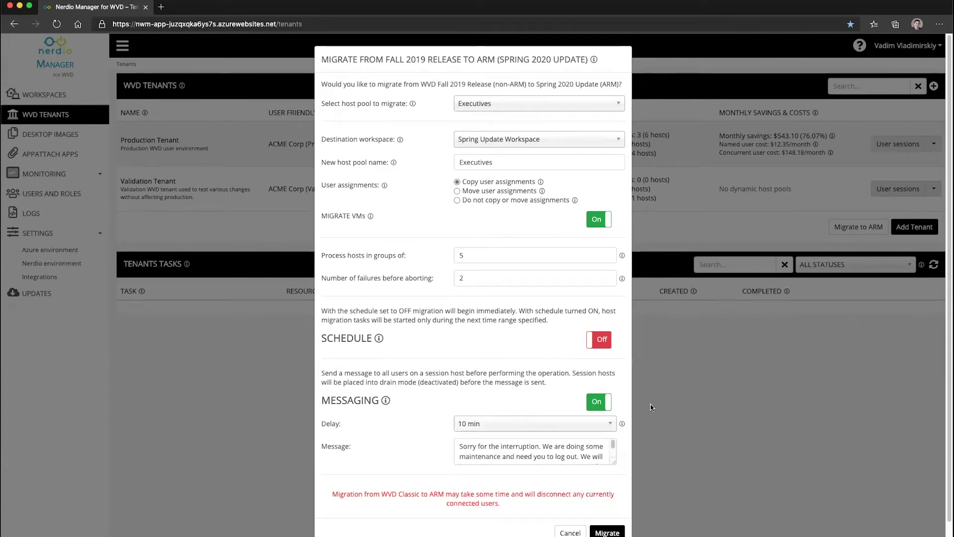
pyautogui.click(599, 402)
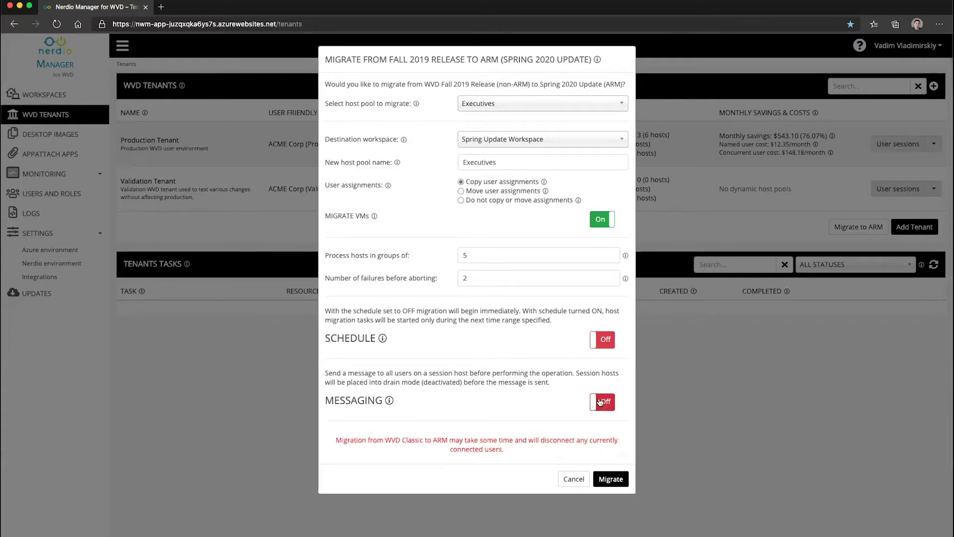
pyautogui.click(600, 402)
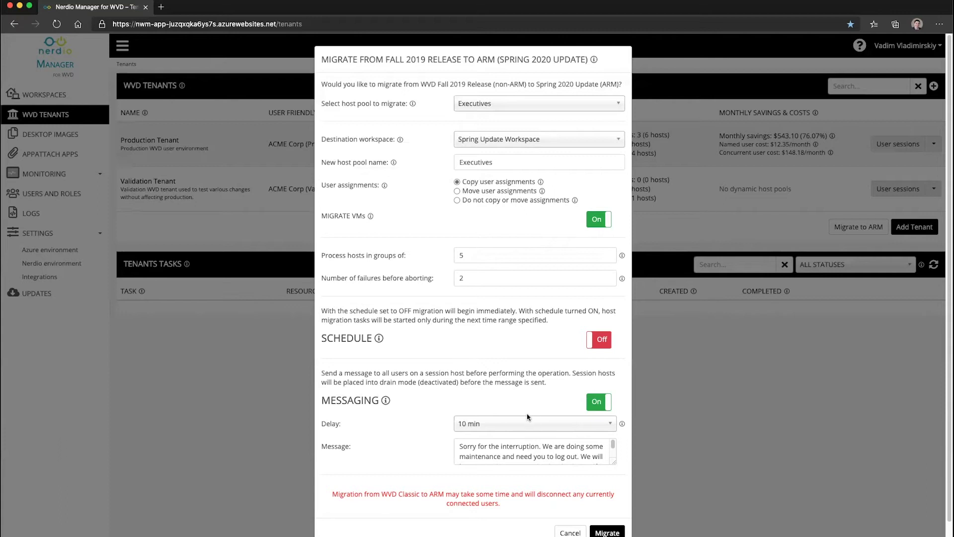
# Look at the migration scheduling option, then cancel the tenant-wide ARM migration.
pyautogui.click(598, 338)
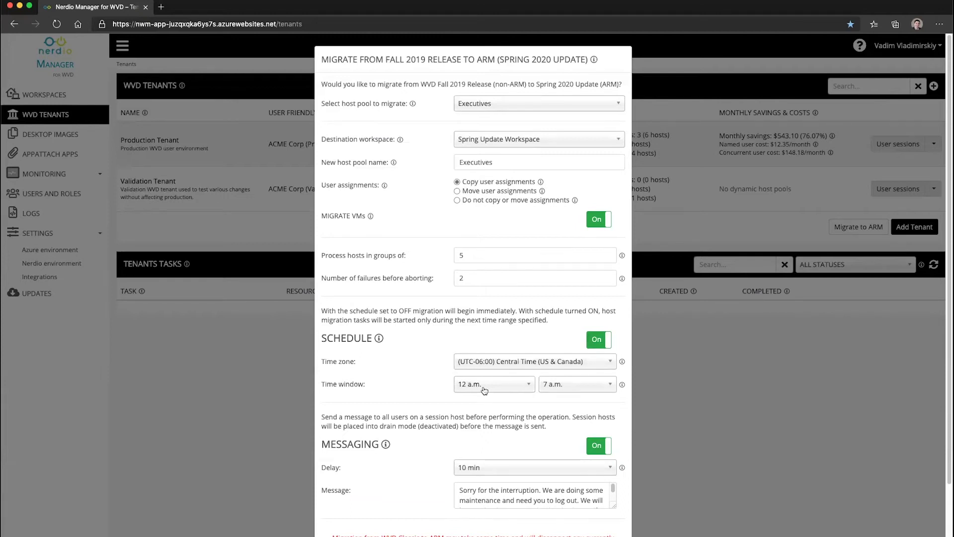
pyautogui.scroll(-2, 484, 385)
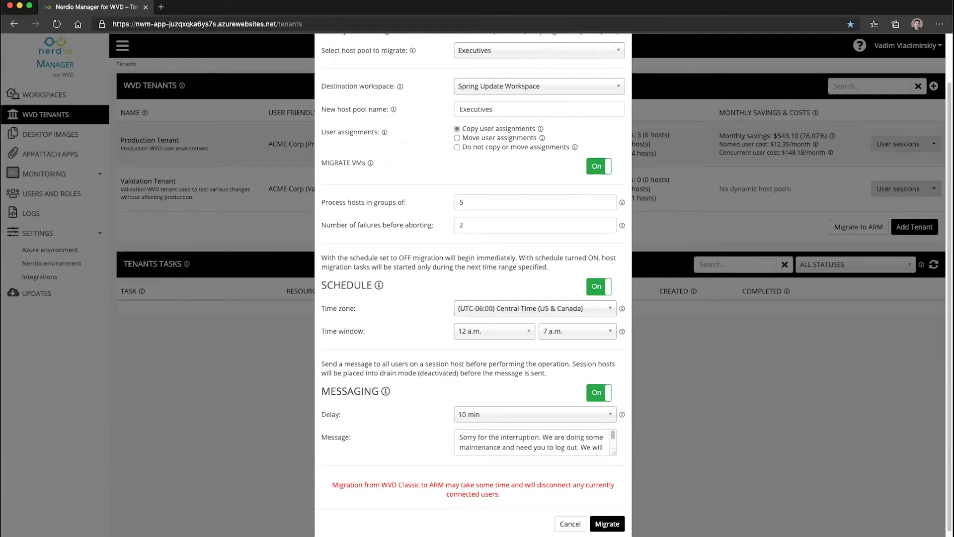
pyautogui.click(570, 523)
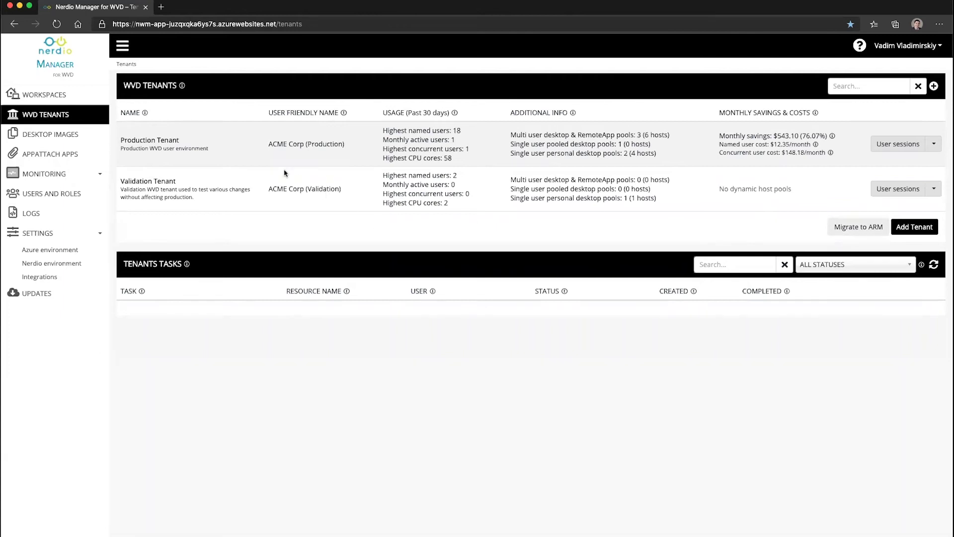
# On the Production Tenant's dynamic host pools, choose Migrate to ARM for Sales and Marketing.
pyautogui.click(155, 147)
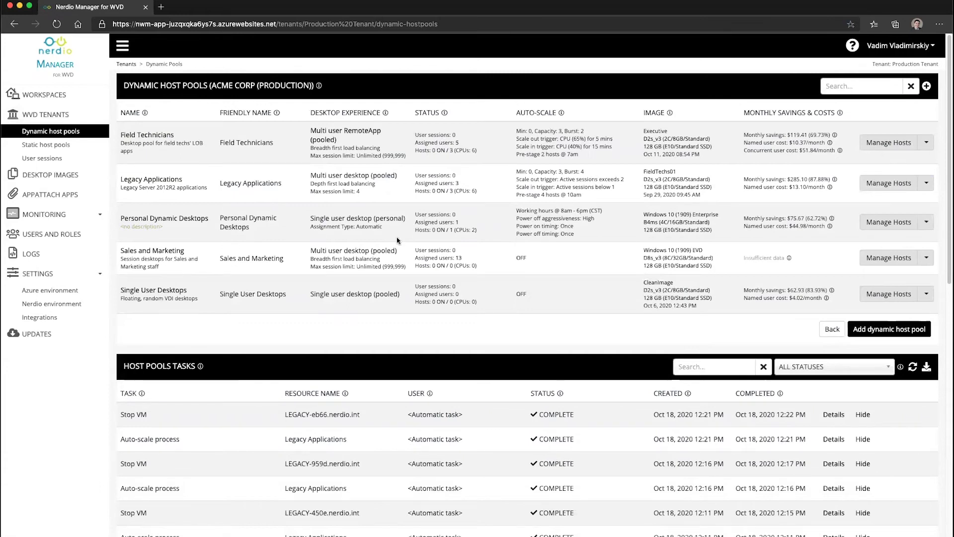
pyautogui.click(927, 259)
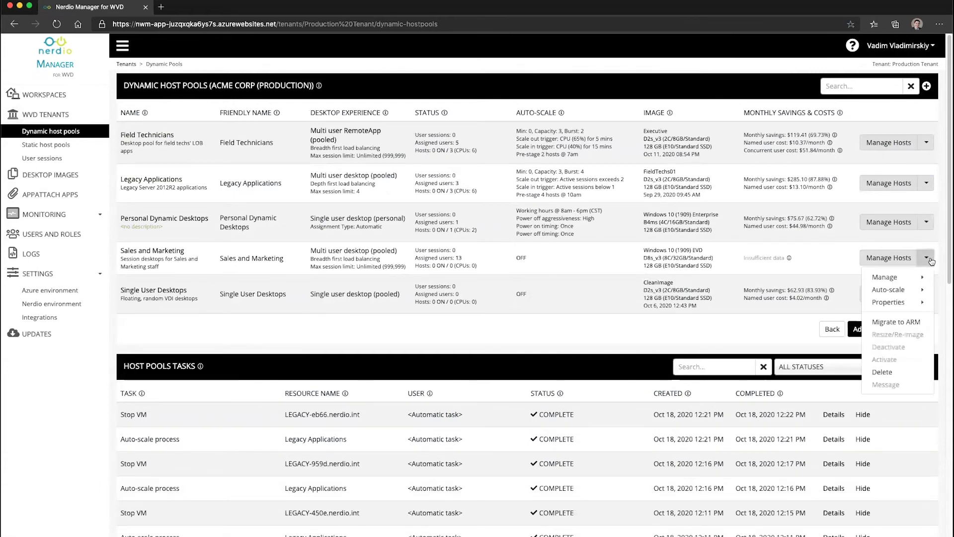
pyautogui.click(908, 323)
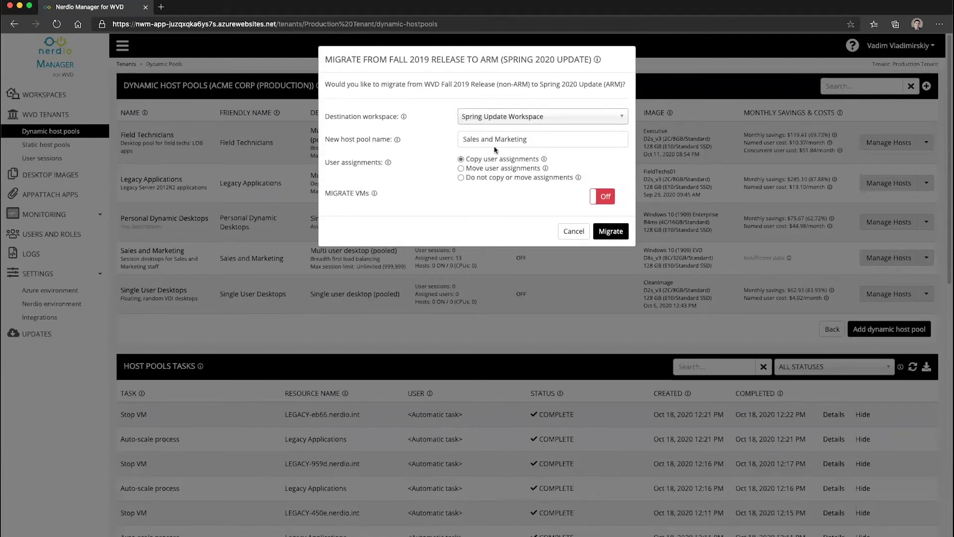
# Replace the new host pool name 'Sales and Marketing' with 'Sales Desktops'.
pyautogui.click(544, 140)
pyautogui.moveTo(532, 140); pyautogui.dragTo(433, 137)
pyautogui.write('Sales De')
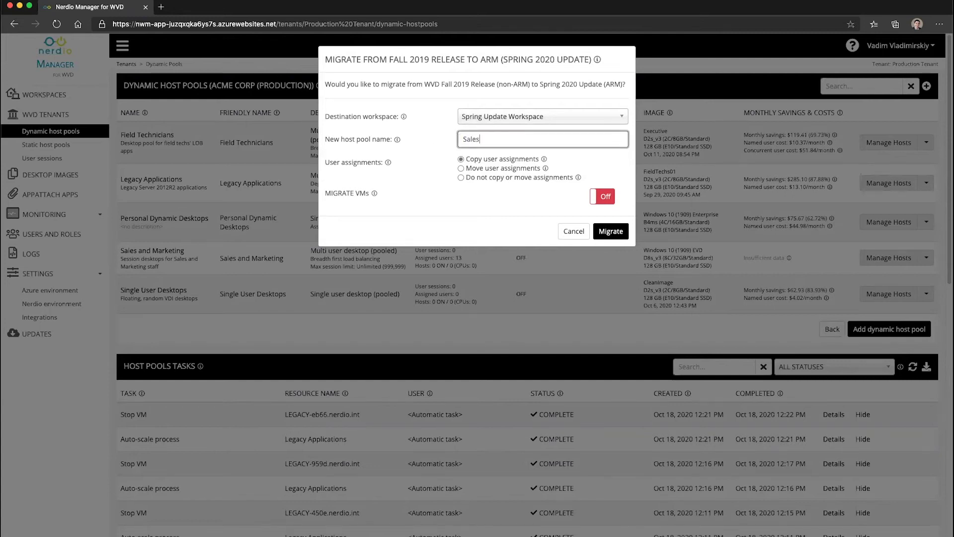
pyautogui.write('sktops')
# Start the migration and scroll to Sales Desktops and its running Host Pool Tasks.
pyautogui.click(618, 243)
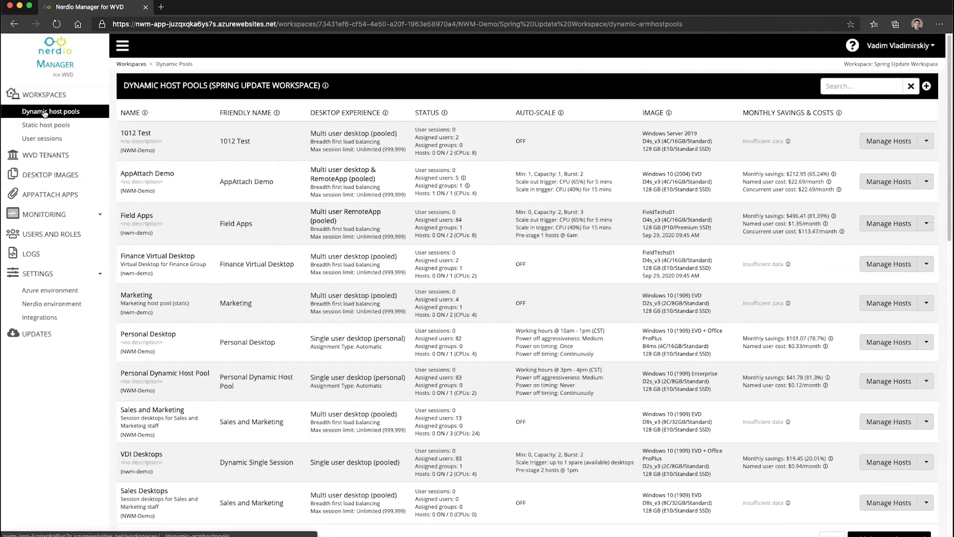
pyautogui.scroll(-1, 471, 369)
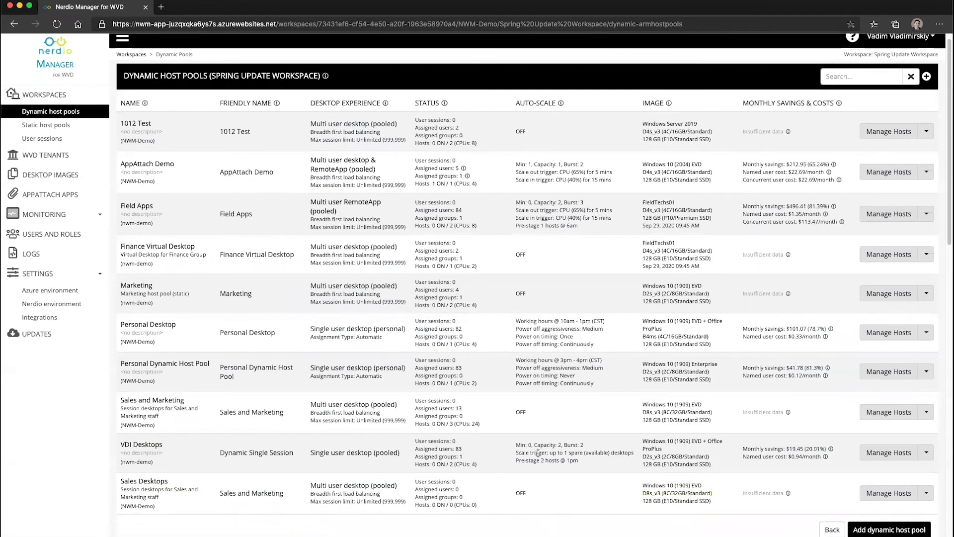
pyautogui.scroll(-3, 510, 495)
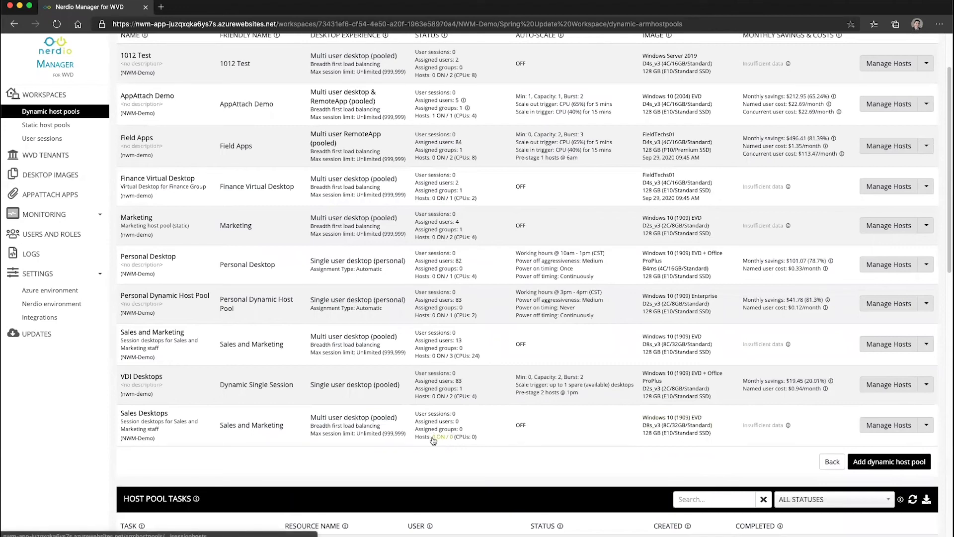
pyautogui.scroll(-2, 569, 447)
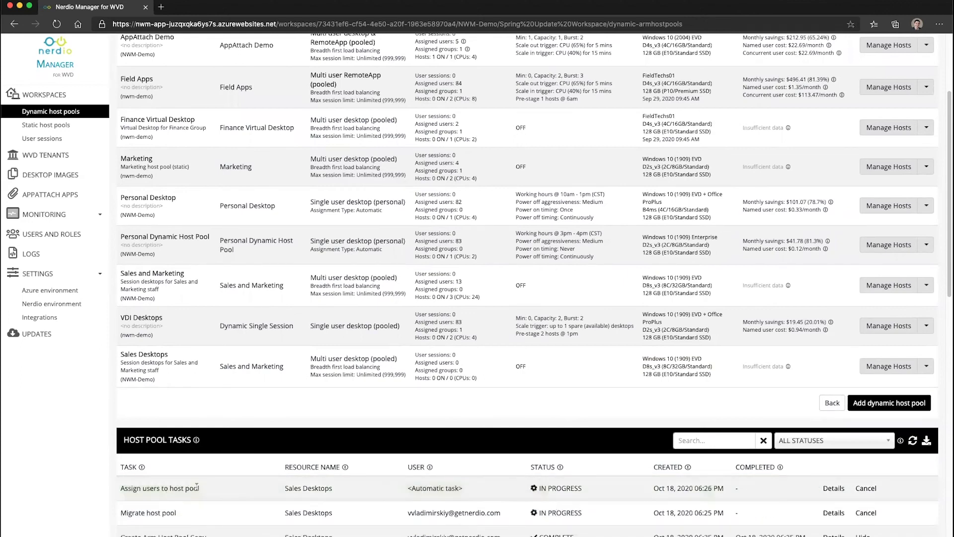
# Review the Assign users to host pool task details showing 13 assignments, then close them.
pyautogui.moveTo(201, 489); pyautogui.dragTo(120, 489)
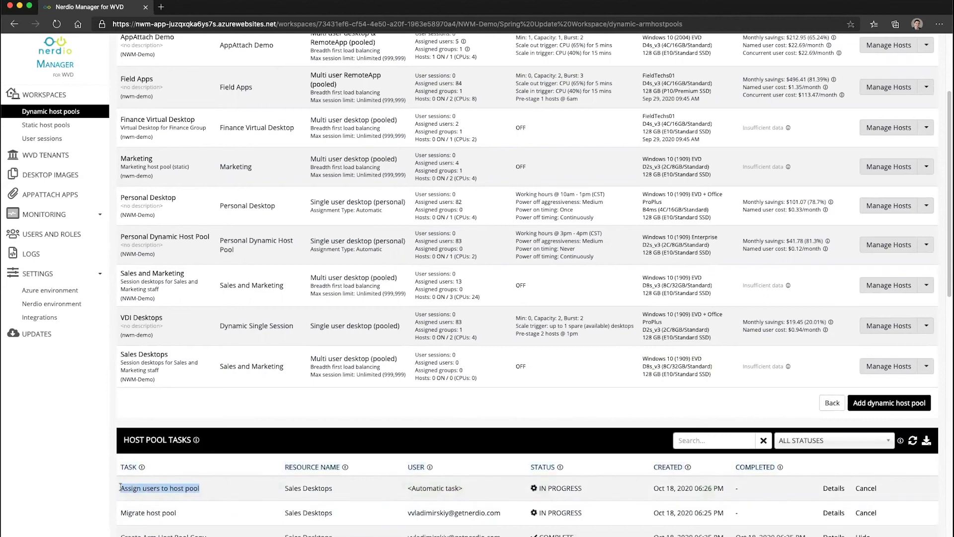
pyautogui.click(833, 488)
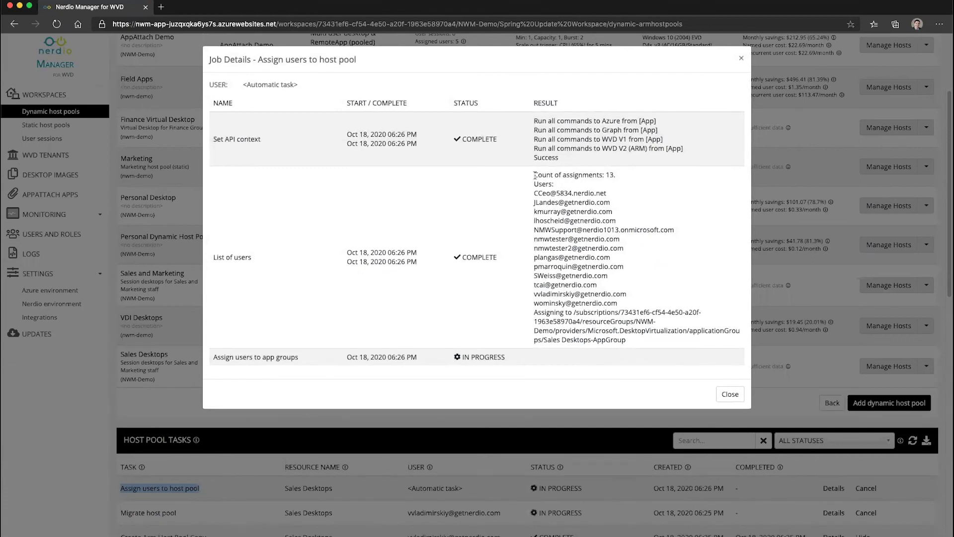
pyautogui.moveTo(617, 175); pyautogui.dragTo(532, 173)
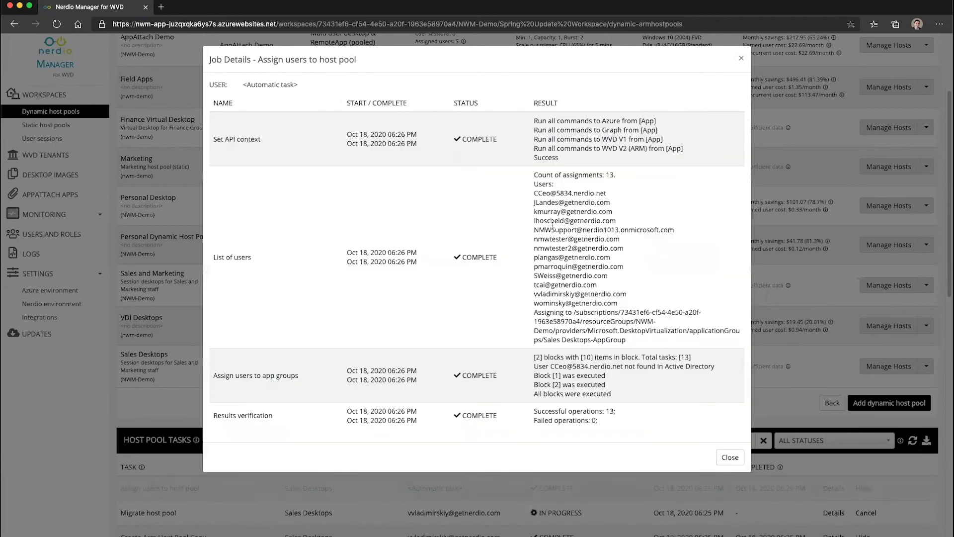
pyautogui.click(730, 456)
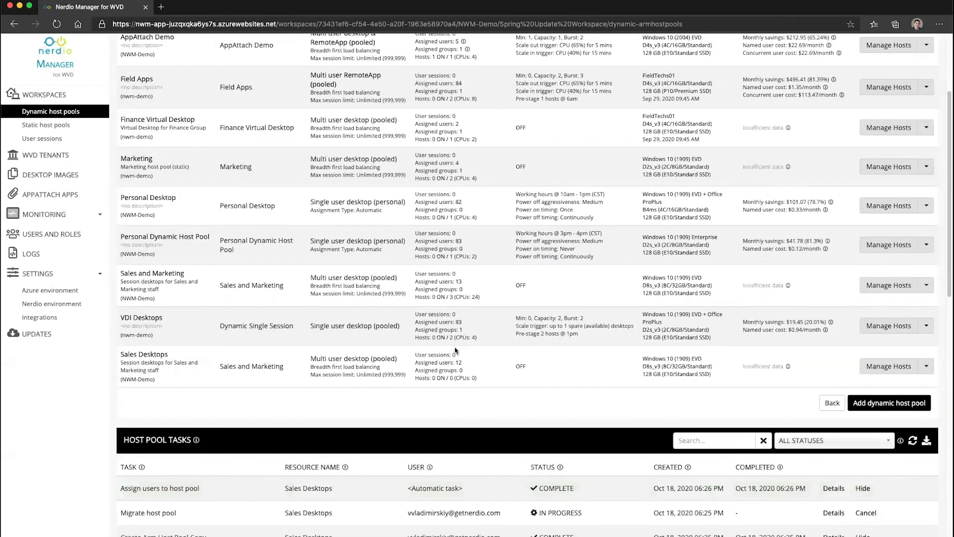
pyautogui.scroll(-3, 492, 405)
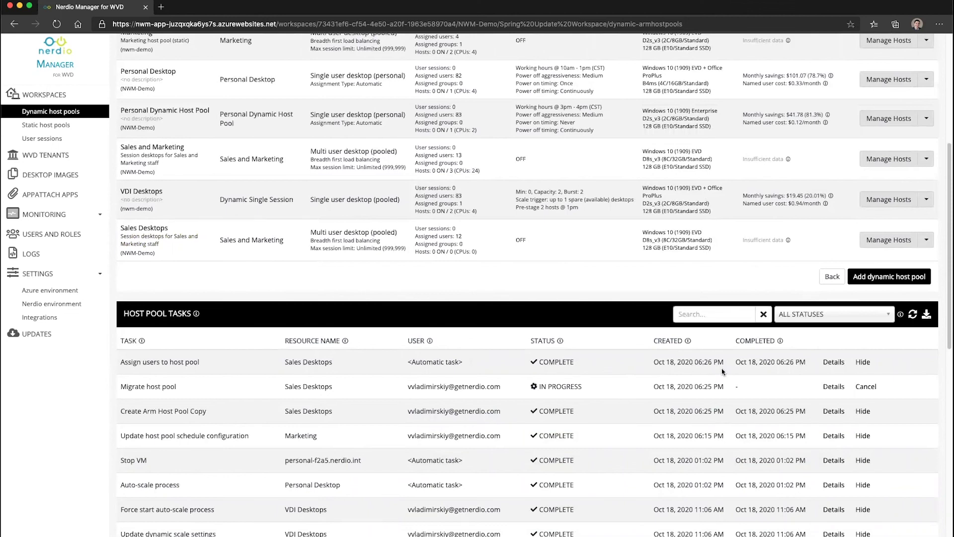
pyautogui.click(833, 361)
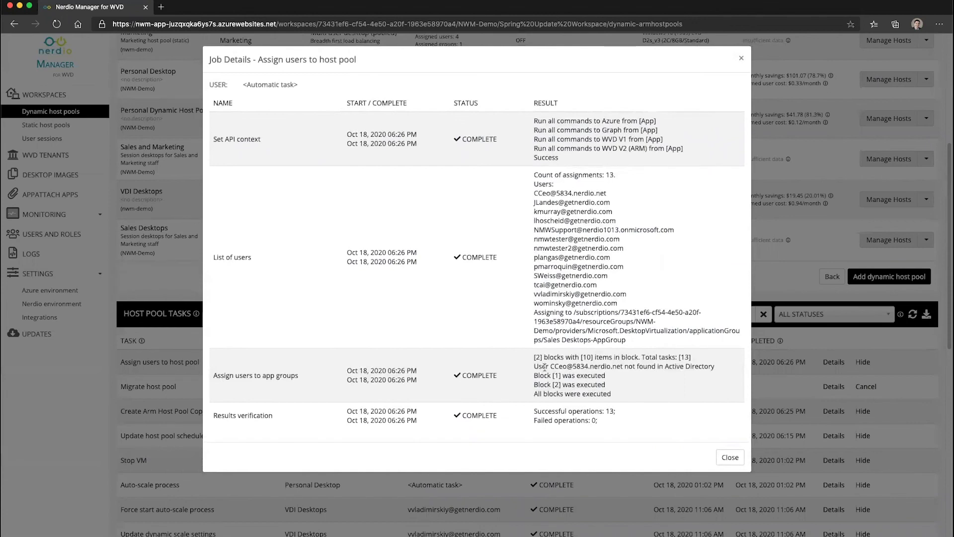
pyautogui.moveTo(551, 366); pyautogui.dragTo(716, 367)
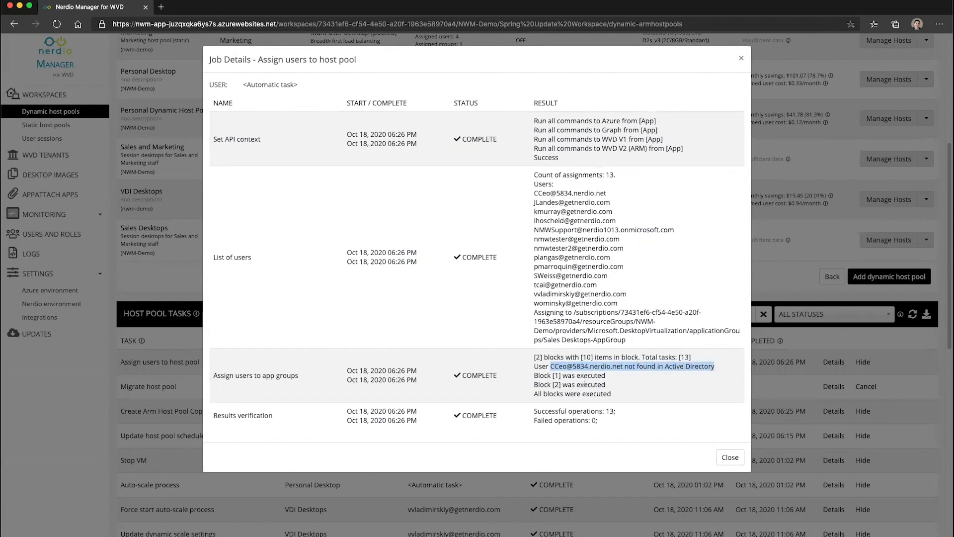
pyautogui.moveTo(608, 175); pyautogui.dragTo(616, 175)
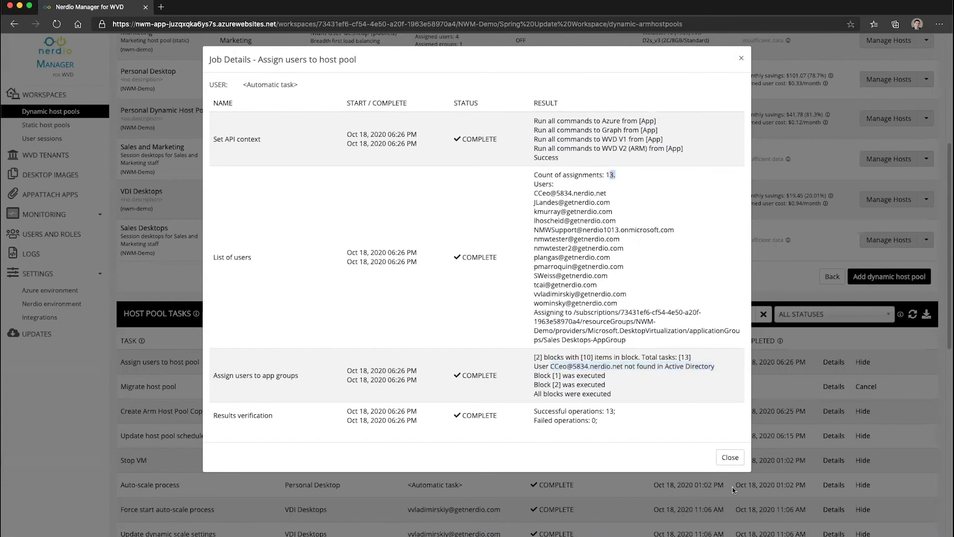
pyautogui.click(730, 457)
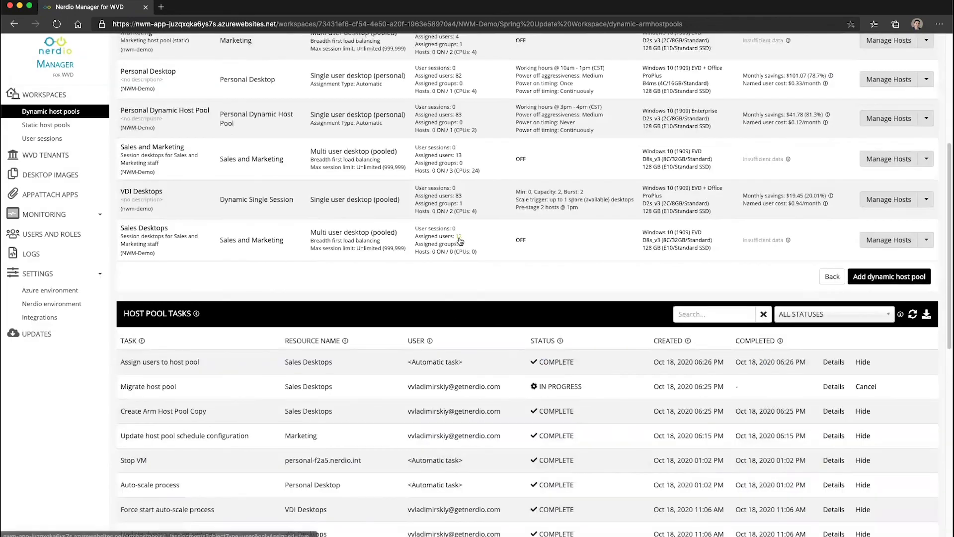